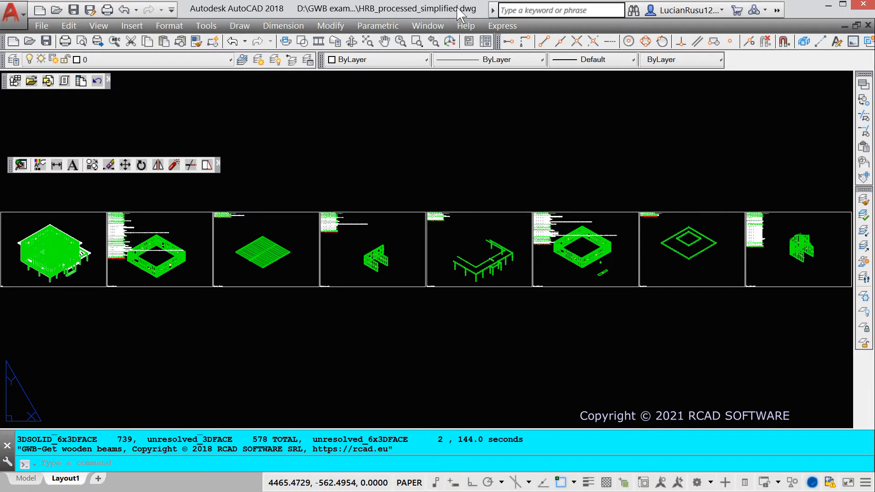
Examine the beam and plate quantity table of the 'Obergeschoß Innenwände' layer, from the layer totals to the header.
middle_drag(781, 266, 504, 286)
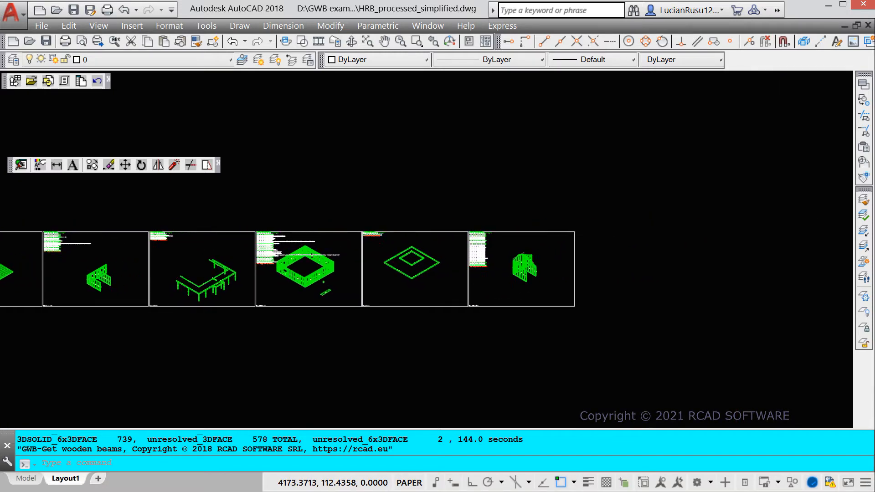
scroll(490, 265, up, 5)
middle_drag(546, 248, 425, 219)
scroll(322, 234, up, 8)
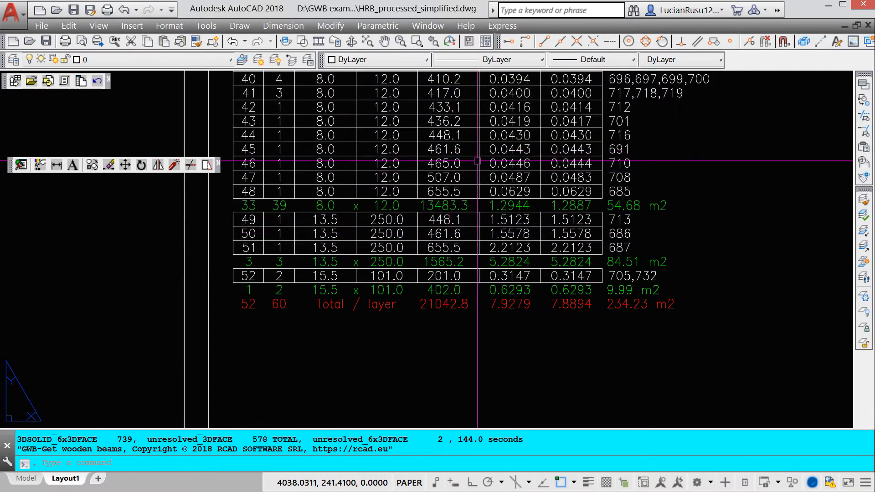
scroll(463, 222, down, 4)
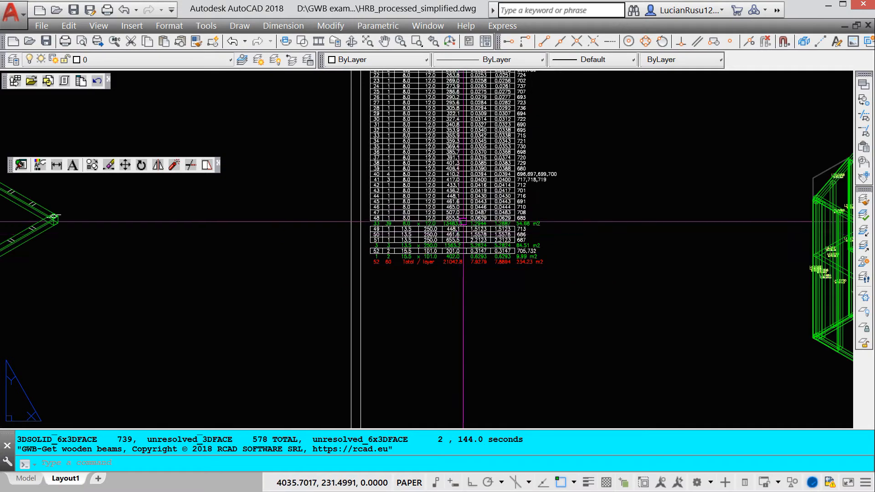
middle_drag(504, 146, 407, 253)
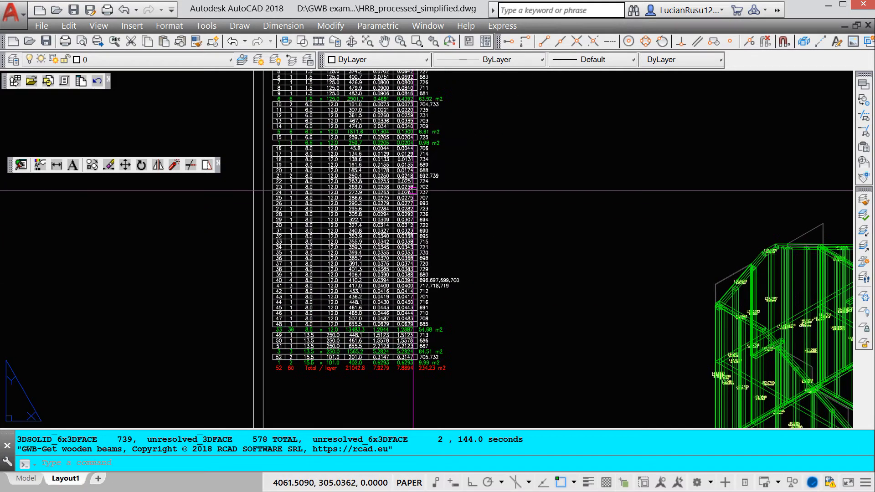
scroll(412, 174, down, 2)
middle_drag(418, 133, 388, 212)
scroll(354, 164, up, 6)
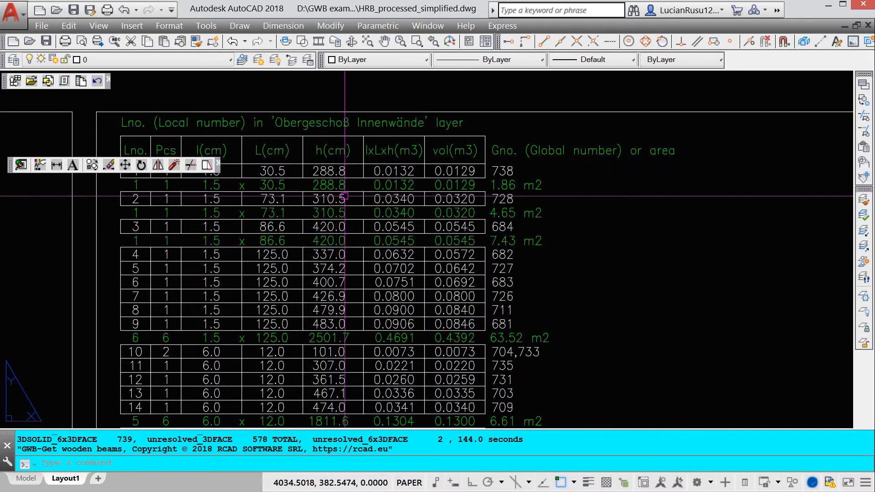
scroll(345, 196, down, 2)
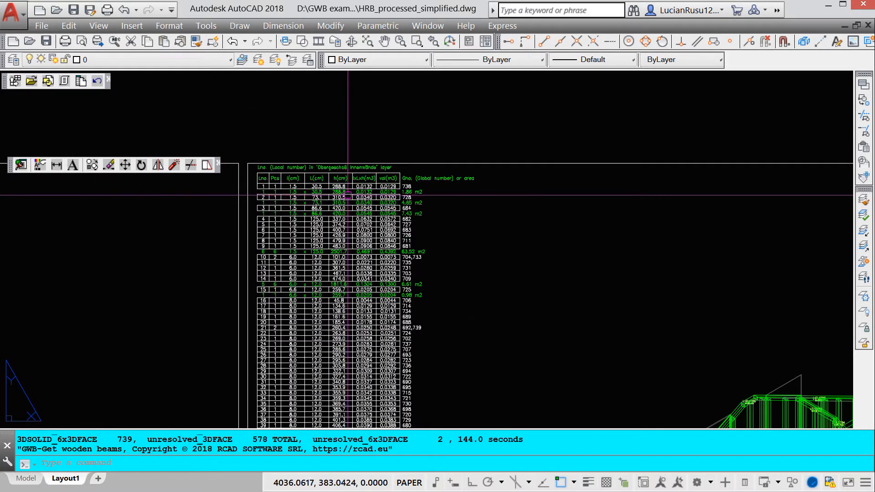
scroll(530, 258, down, 1)
Activate model space in the inner wall viewport and make the wall frame's layer, g_Obergeschoß Innenwände, current.
middle_drag(654, 320, 482, 195)
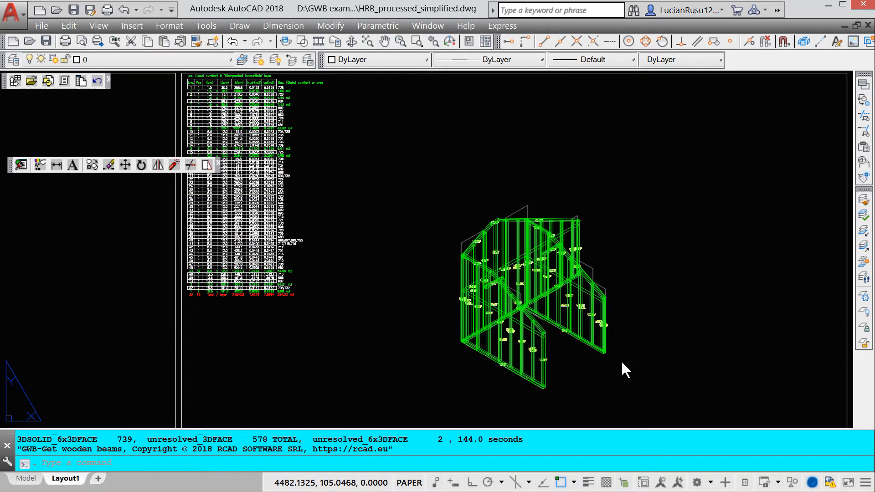
middle_drag(621, 360, 574, 305)
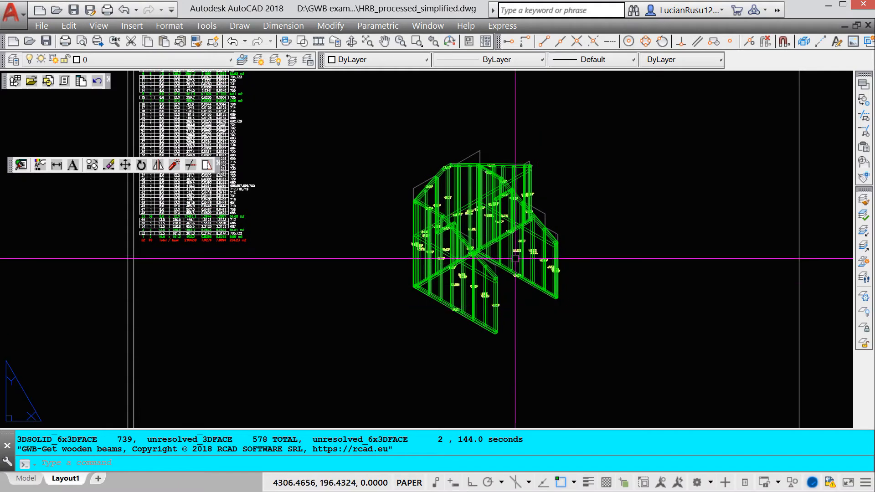
scroll(515, 258, up, 5)
scroll(521, 225, down, 3)
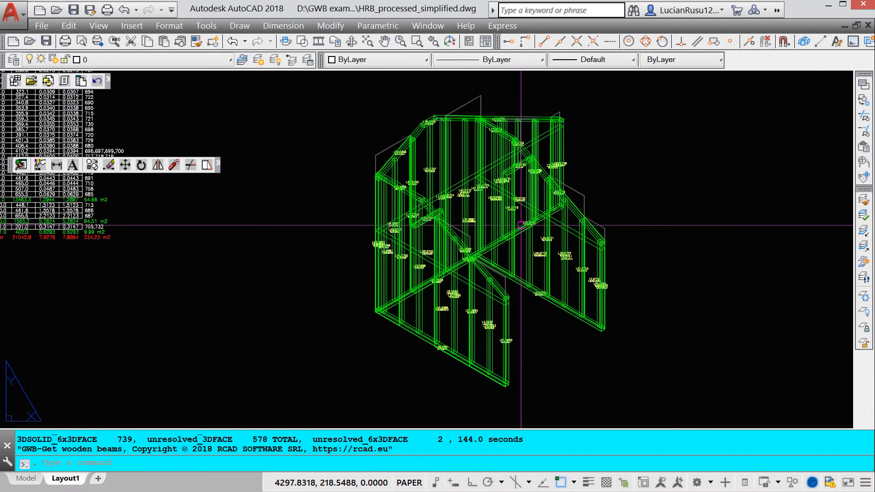
double_click(723, 240)
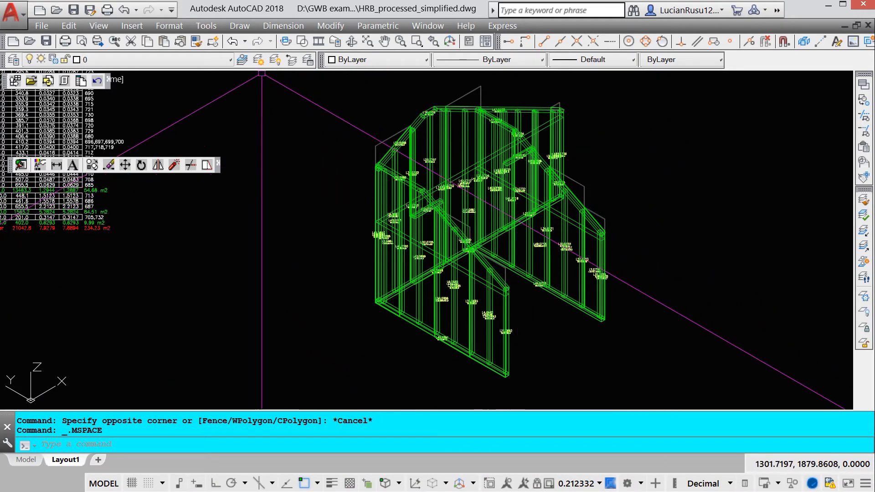
click(243, 61)
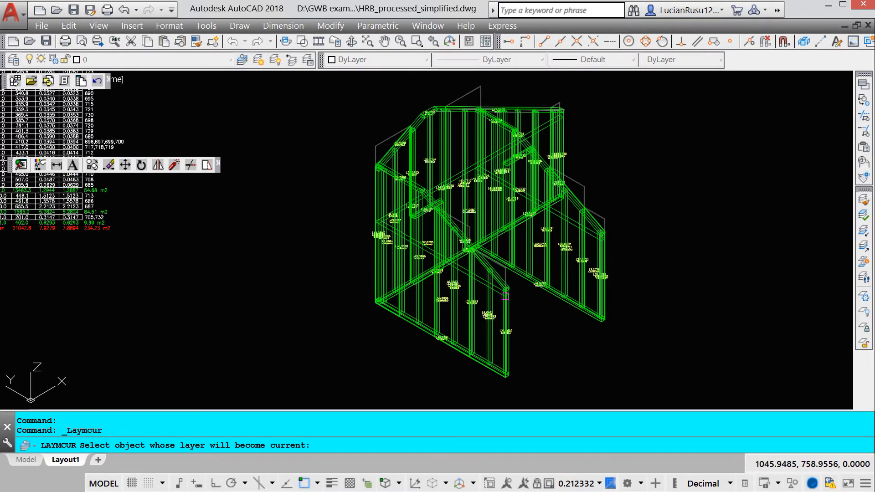
click(507, 310)
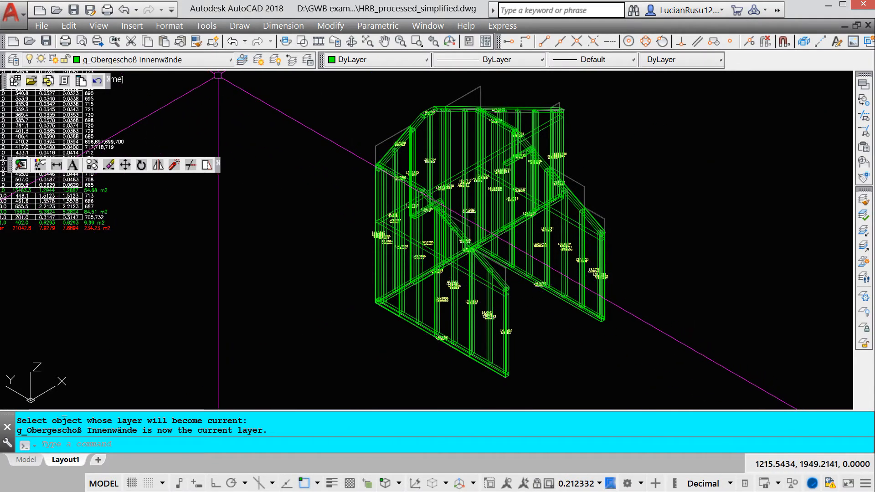
Hide the number labels on layer n_Obergeschoß Innenwände and check one sloped wall plate by selecting and deselecting it.
click(230, 60)
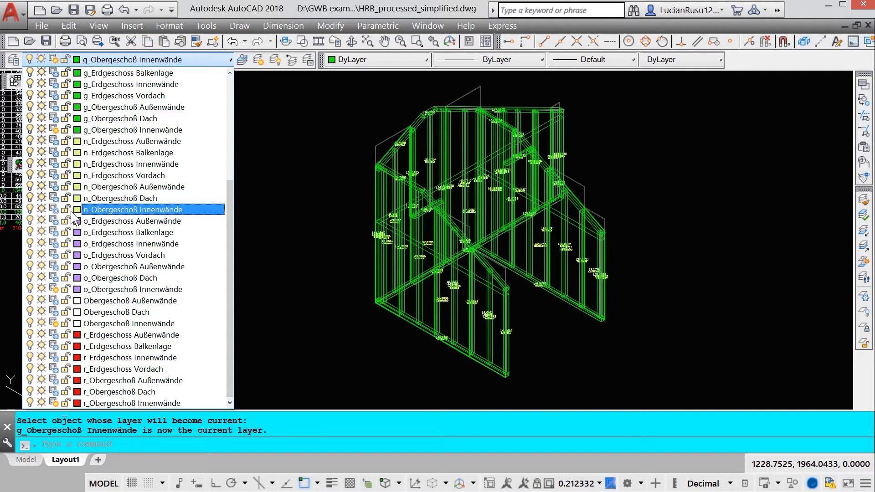
click(512, 272)
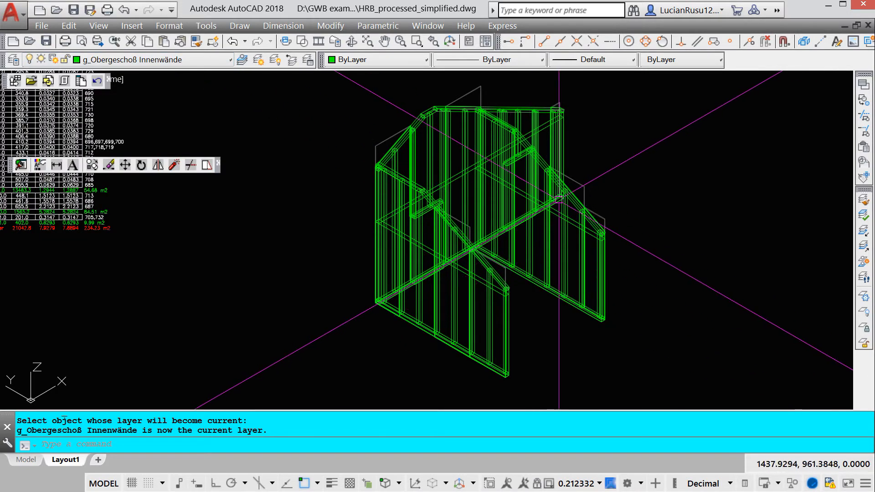
click(579, 182)
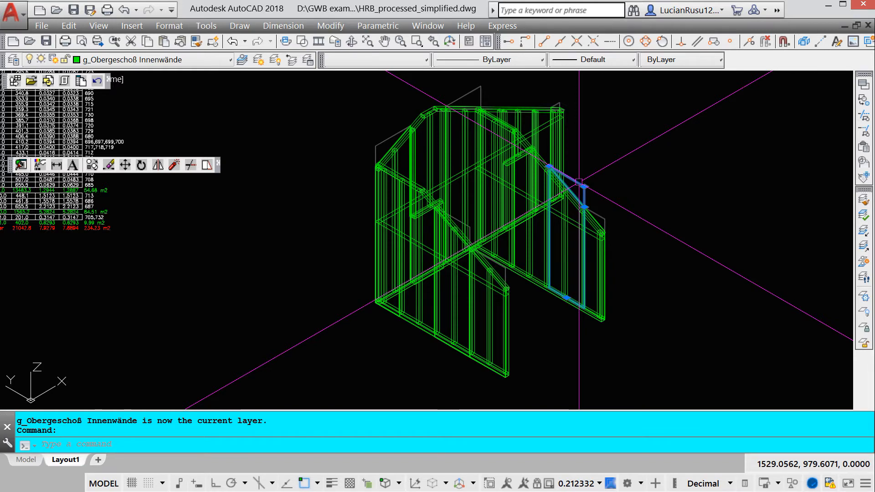
key(Escape)
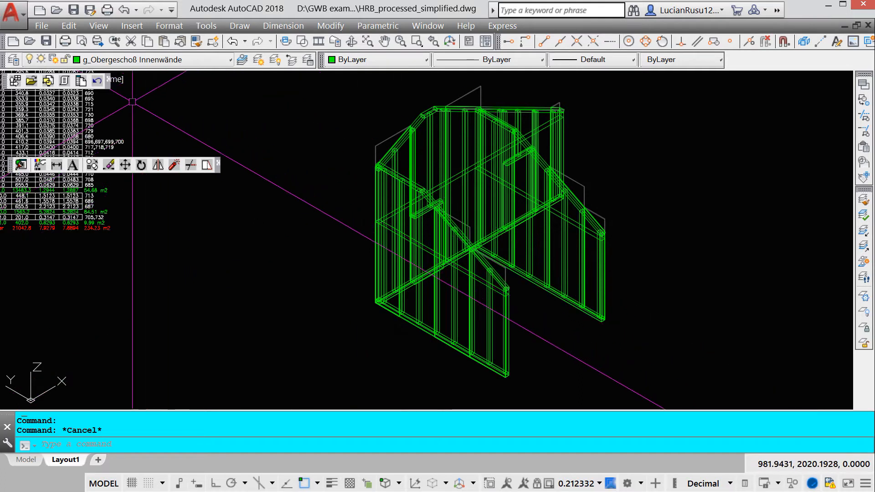
Merge all the beams and plates of the inner wall frame into a single body.
click(17, 81)
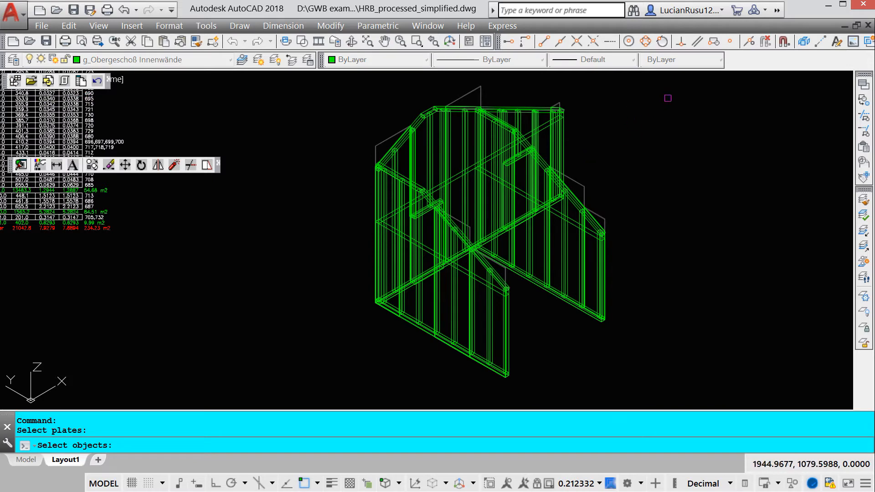
click(668, 98)
click(340, 397)
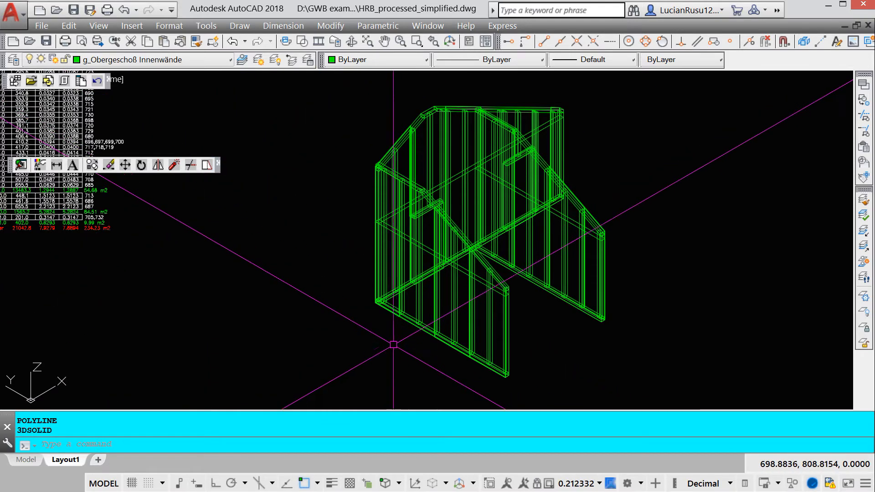
Copy the merged wall body once, placing the copy beside the original.
text(o)
key(Return)
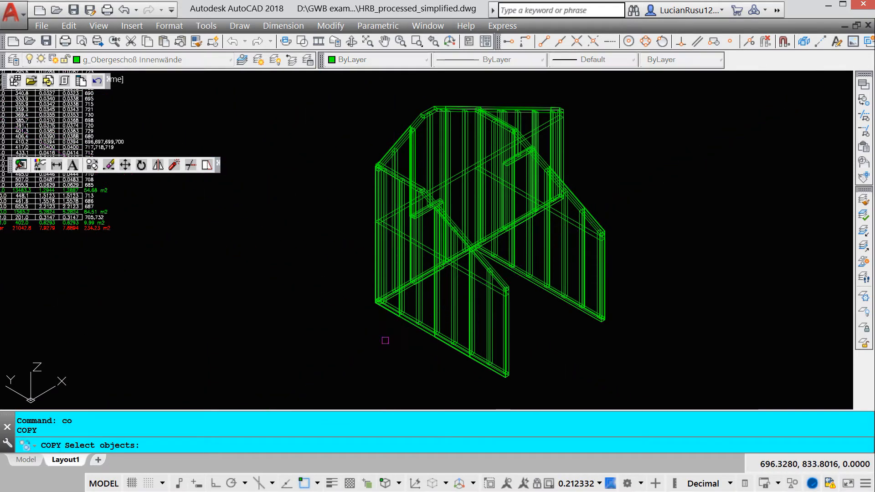
click(435, 296)
key(Return)
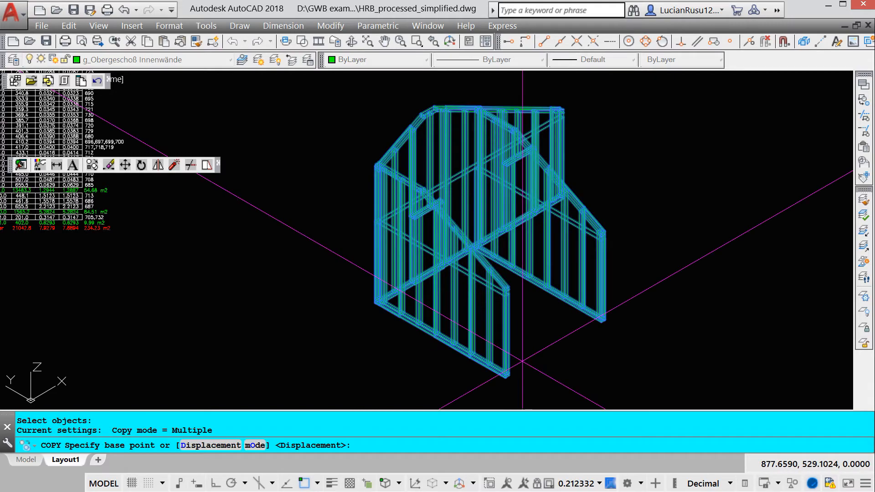
click(521, 361)
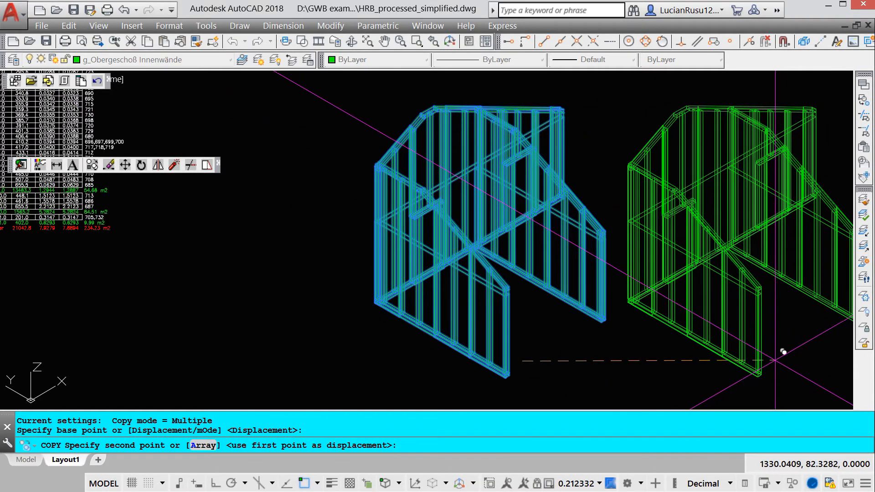
click(774, 362)
key(Return)
middle_drag(638, 363, 560, 367)
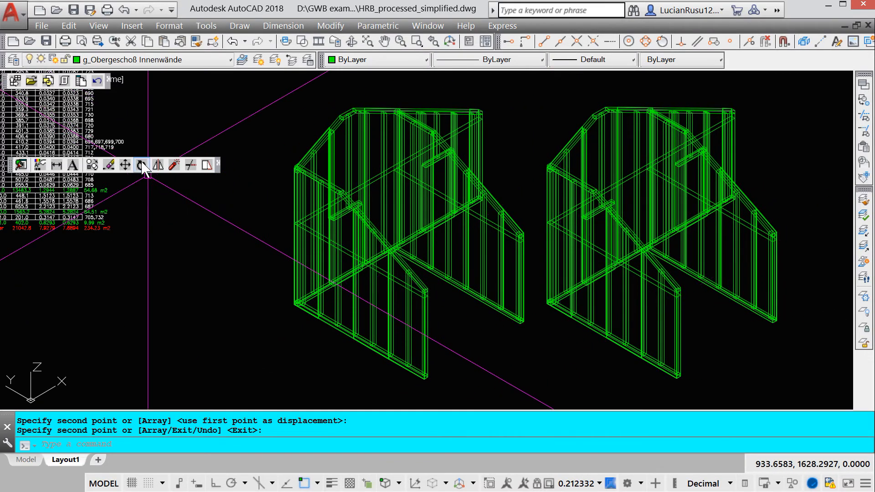
Stretch the original wall body upward by a distance of 400, keeping the portion that contains the vector's origin fixed.
click(207, 165)
scroll(403, 340, up, 2)
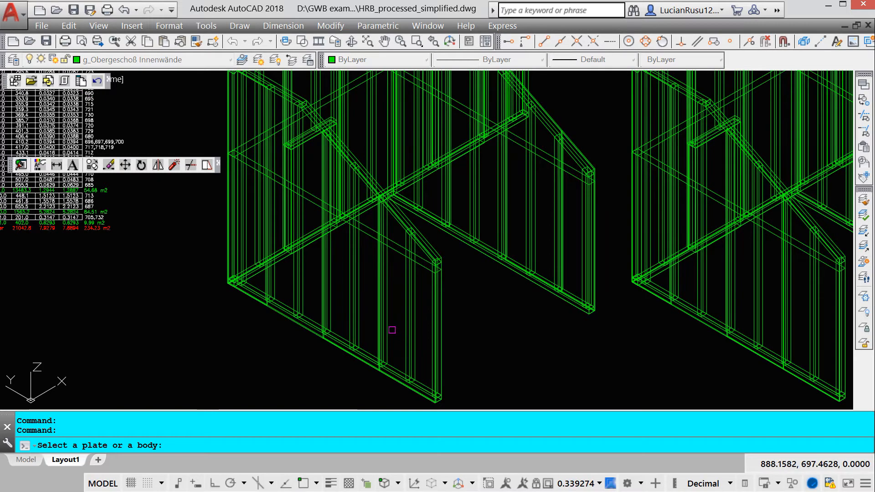
scroll(404, 326, up, 2)
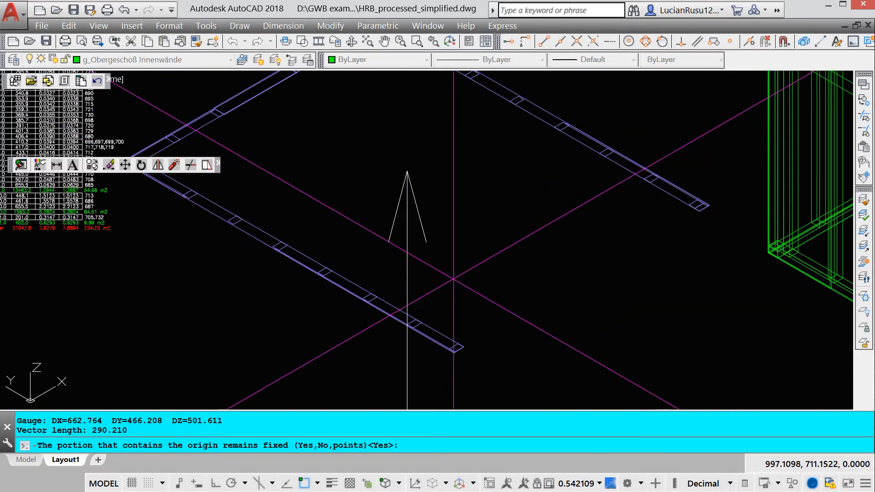
key(Return)
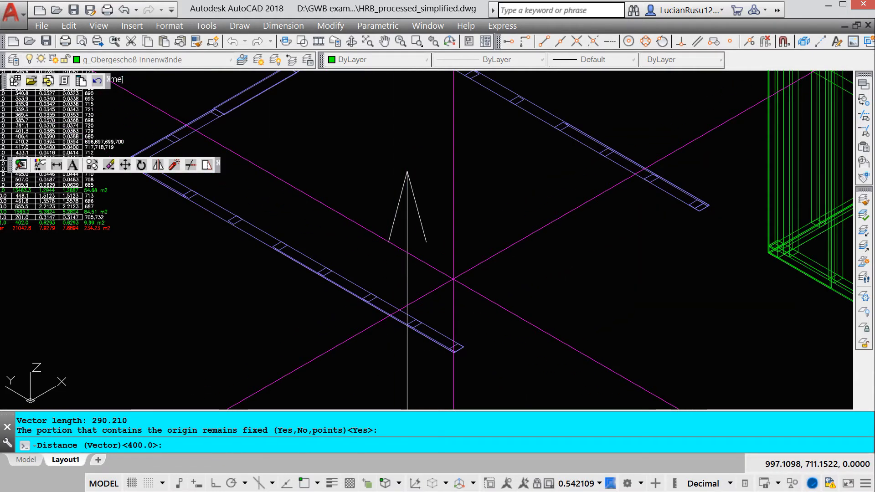
scroll(520, 236, down, 4)
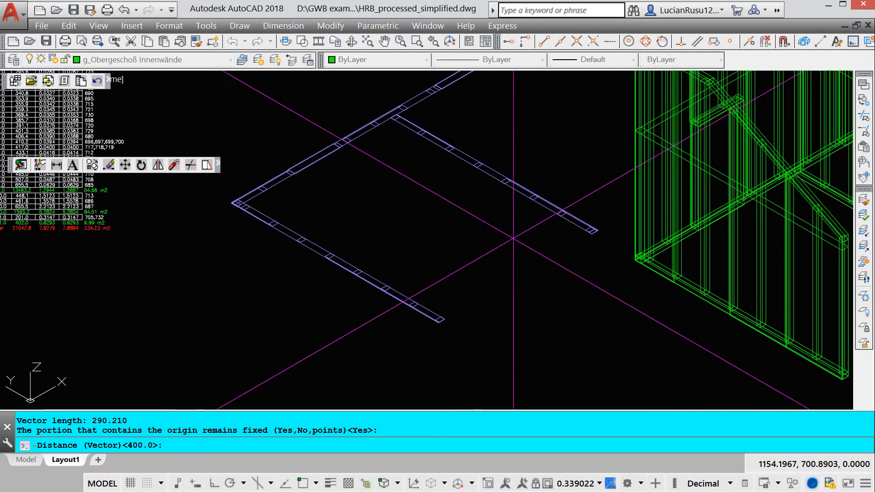
middle_drag(520, 236, 458, 265)
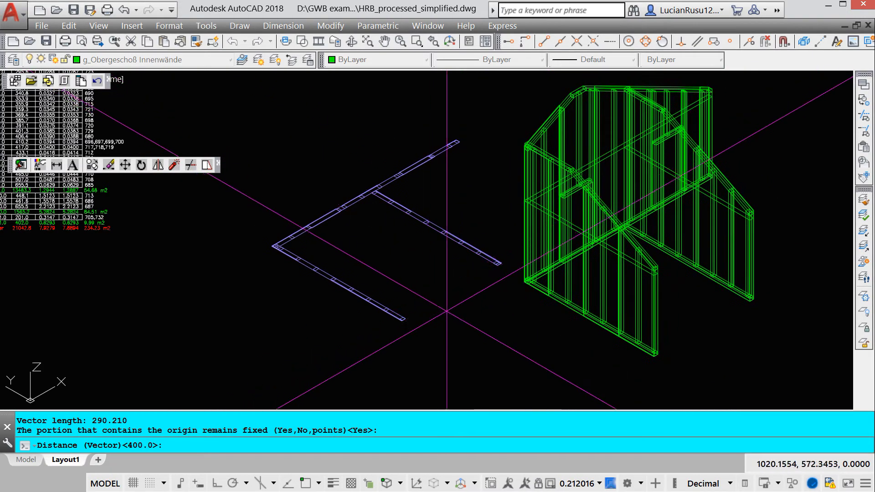
key(Return)
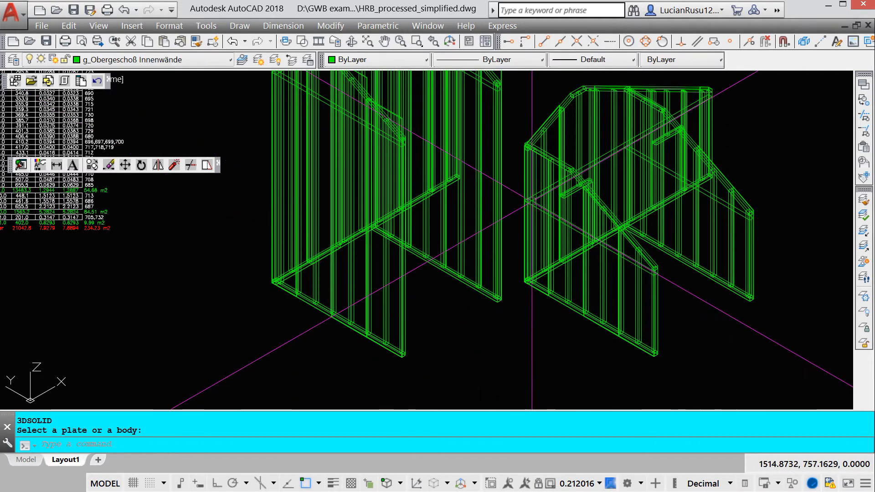
Write the stretched wall body to a separate drawing file, d:\3, with objects retained, replacing the existing file.
scroll(540, 196, down, 4)
scroll(551, 130, up, 2)
middle_drag(550, 127, 510, 159)
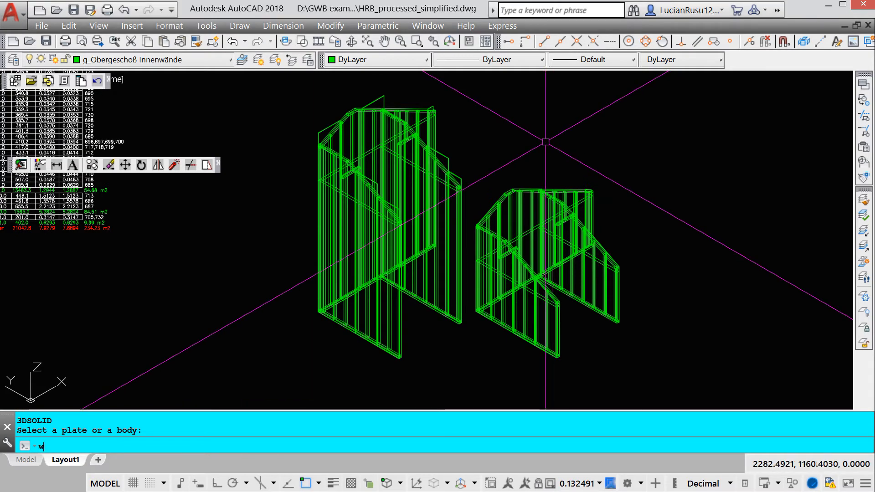
key(Return)
click(491, 162)
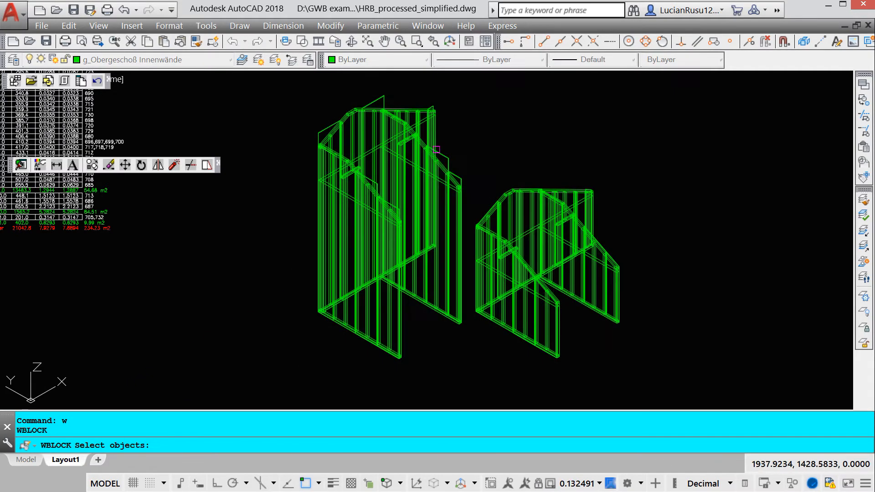
click(424, 157)
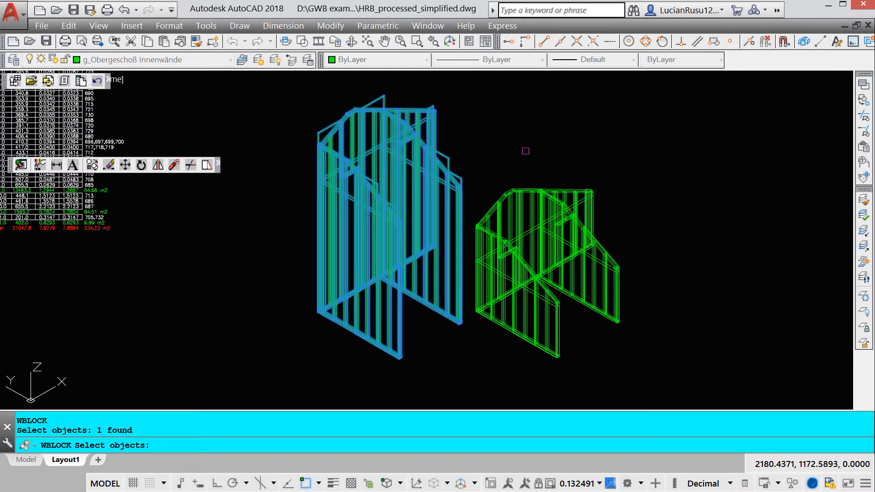
key(Return)
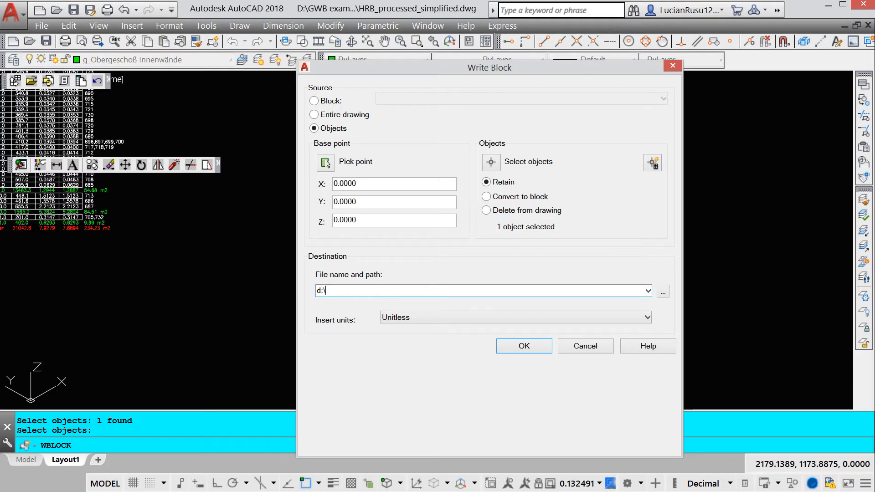
click(524, 346)
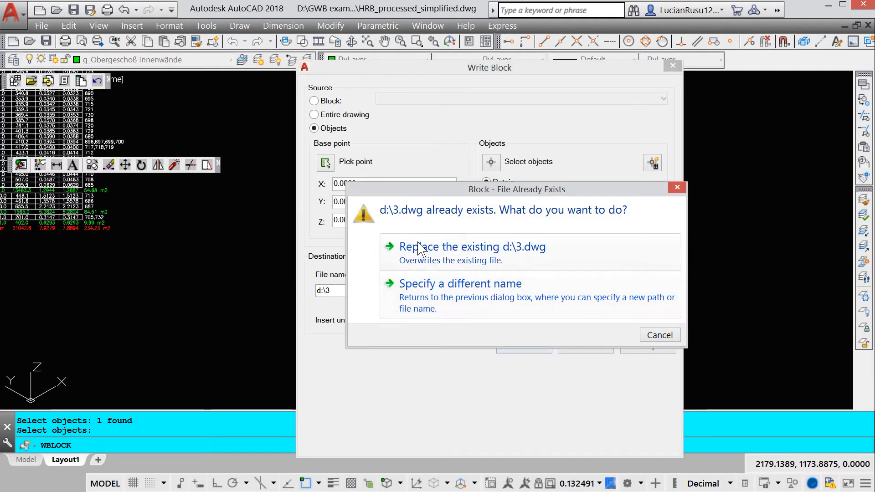
click(450, 249)
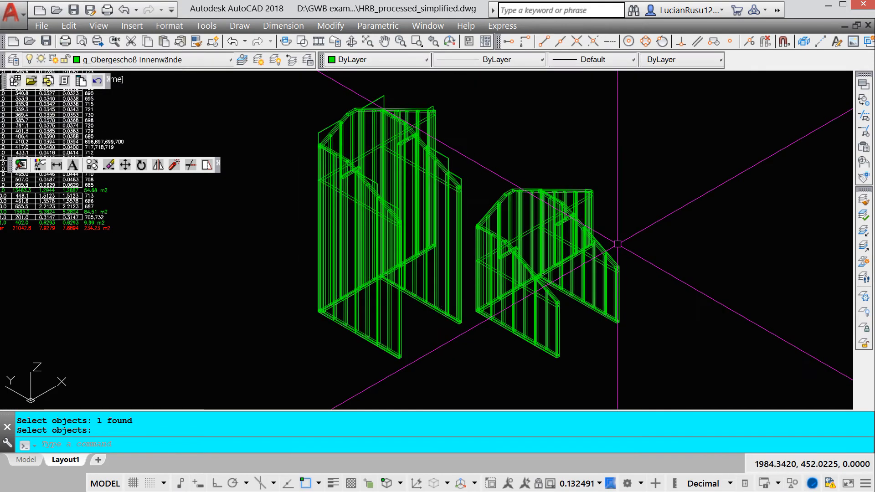
Open the exported drawing D:\3.dwg containing the stretched wall body.
click(42, 26)
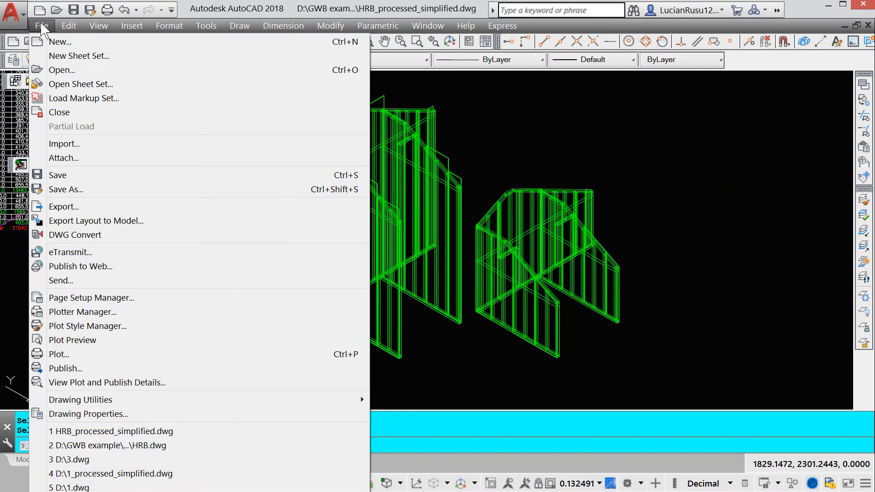
click(68, 460)
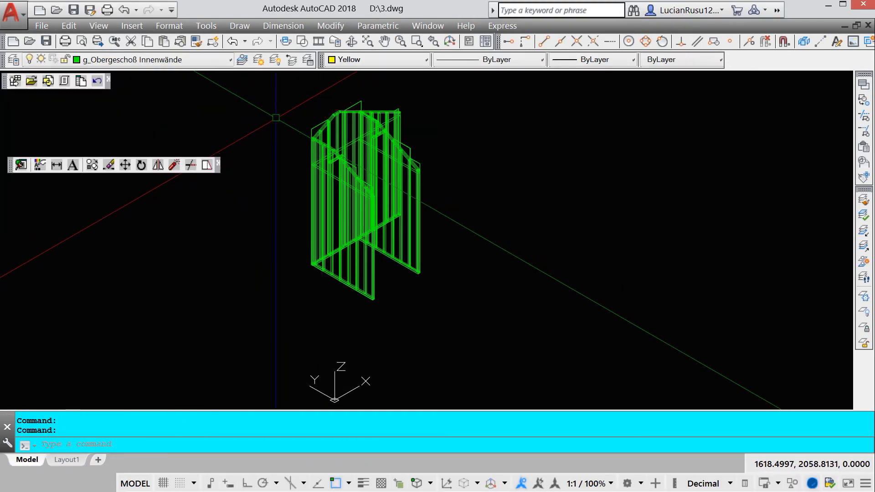
scroll(294, 124, up, 2)
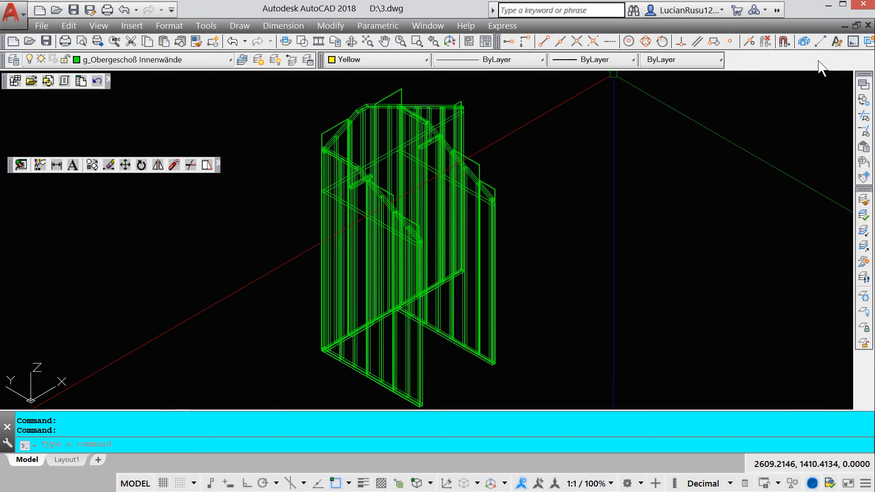
Break the stretched wall body apart into its individual beams and plates.
click(803, 44)
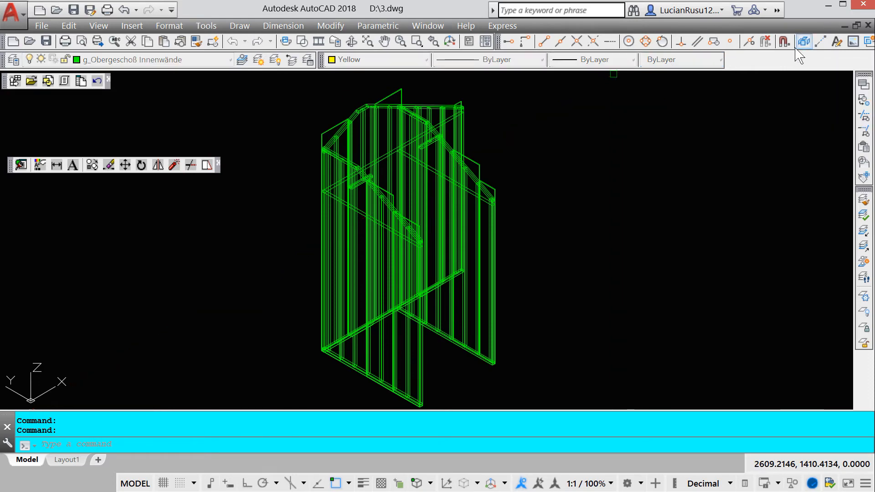
click(418, 191)
key(Return)
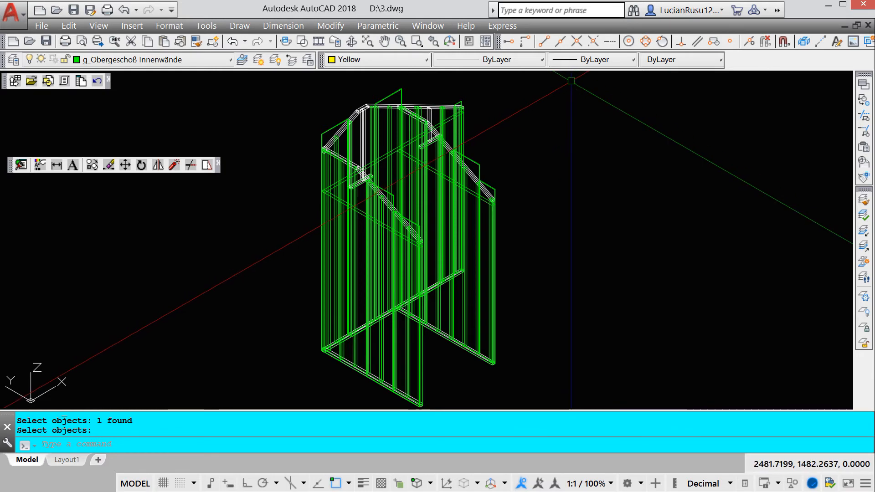
Assign all the separated wall beams and plates to the g_Obergeschoß Innenwände layer.
click(577, 80)
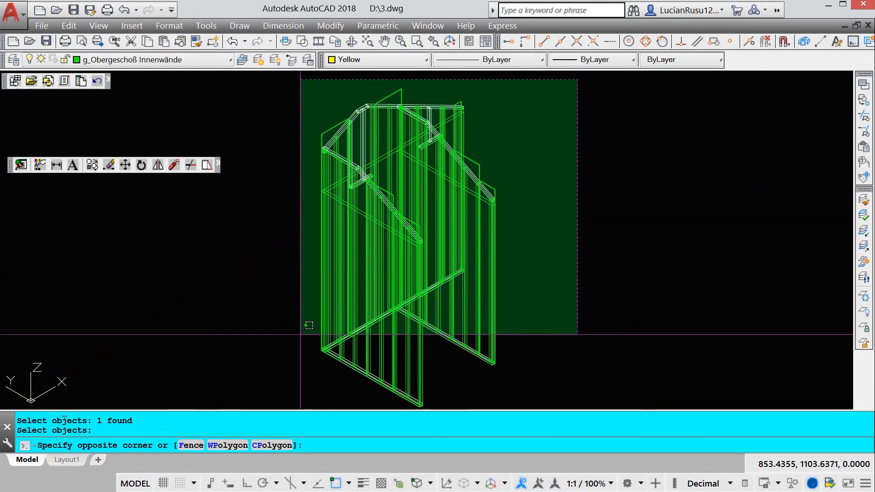
click(274, 400)
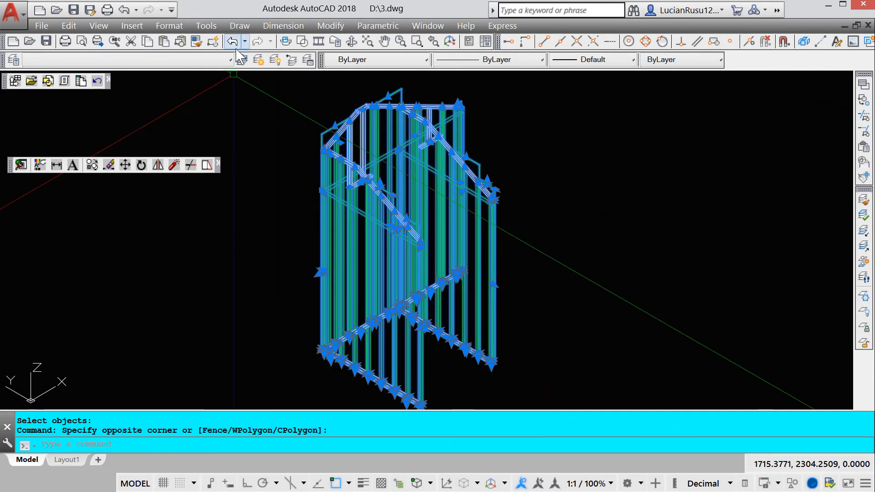
click(230, 59)
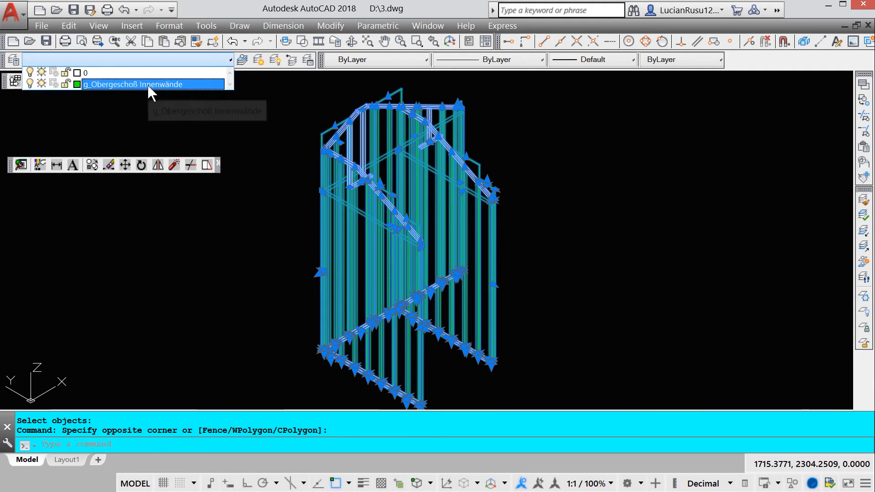
click(147, 85)
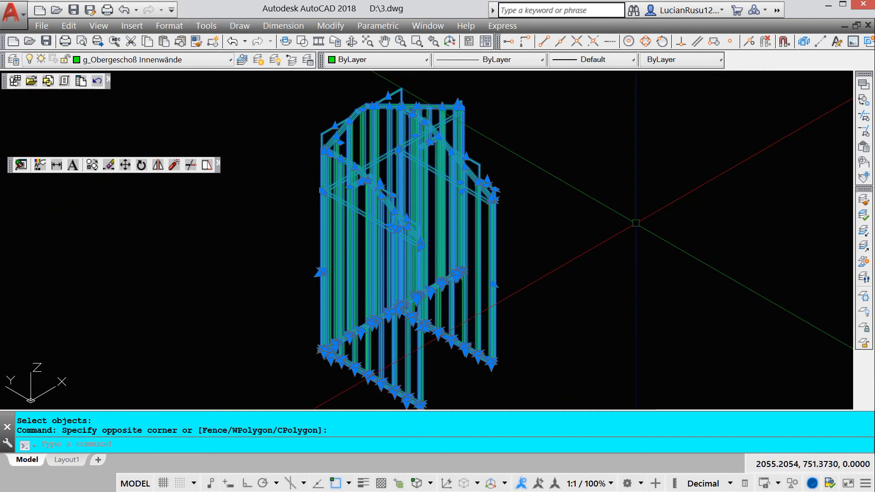
key(Escape)
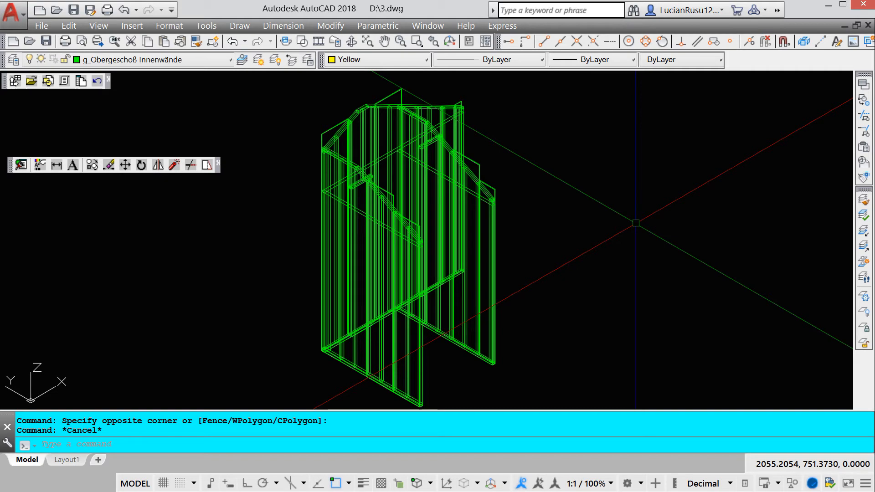
Run the GWB command with its current settings and examine the beam table generated for the inner wall layer.
text(gwb)
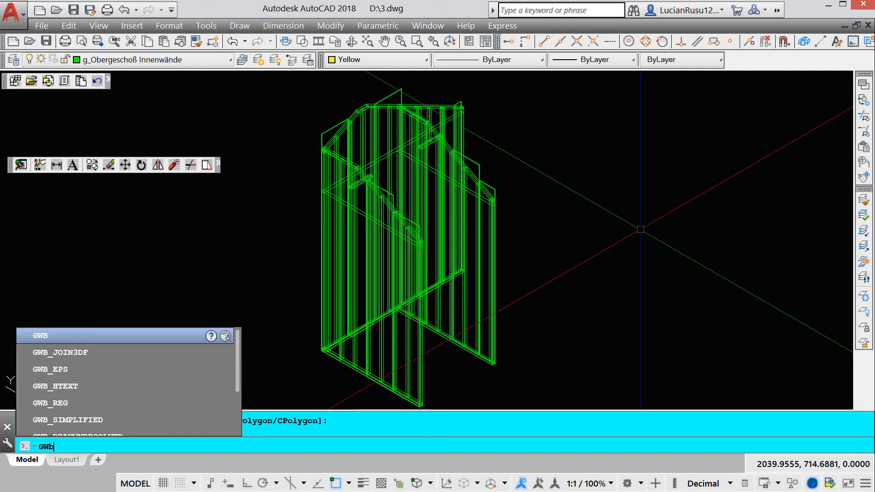
key(Return)
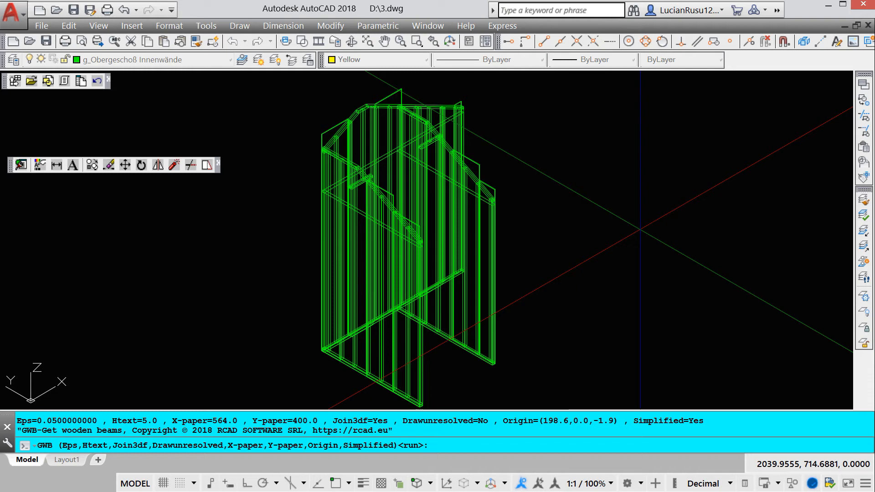
key(Return)
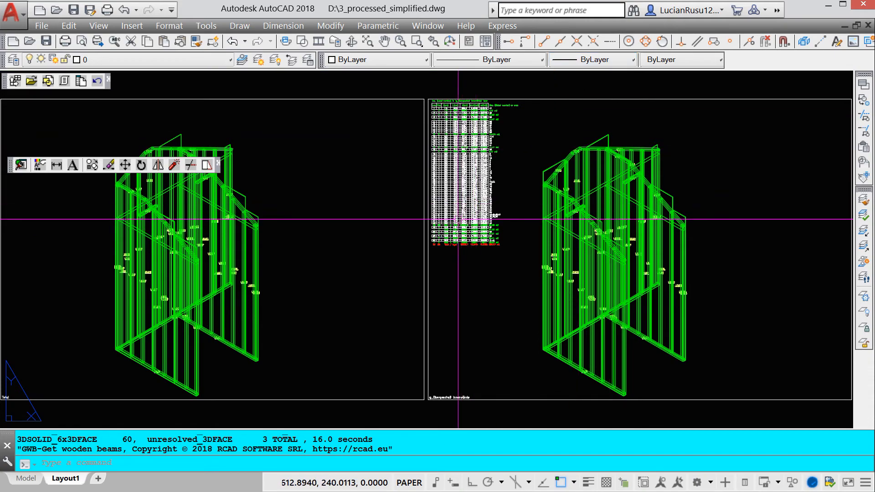
scroll(461, 235, up, 8)
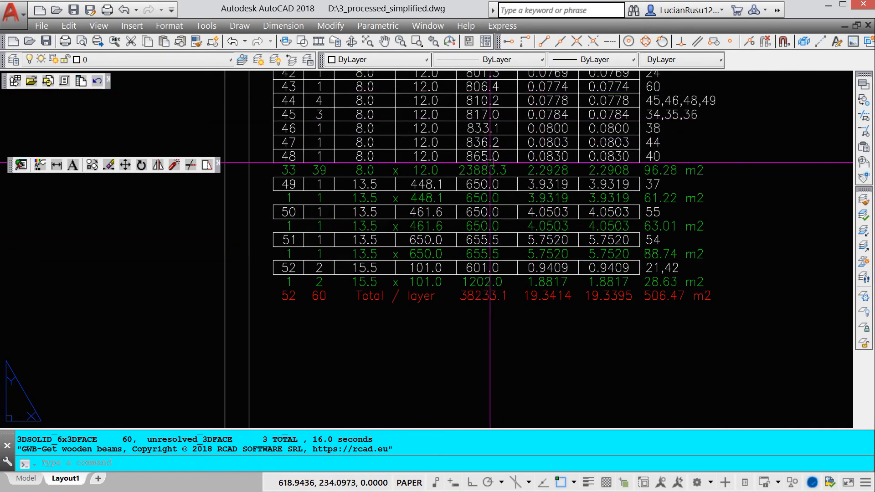
scroll(437, 354, down, 8)
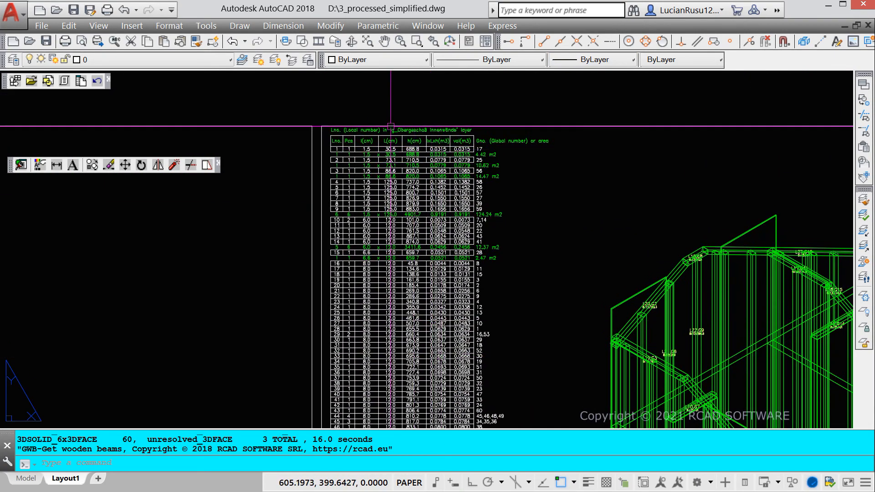
scroll(395, 126, up, 4)
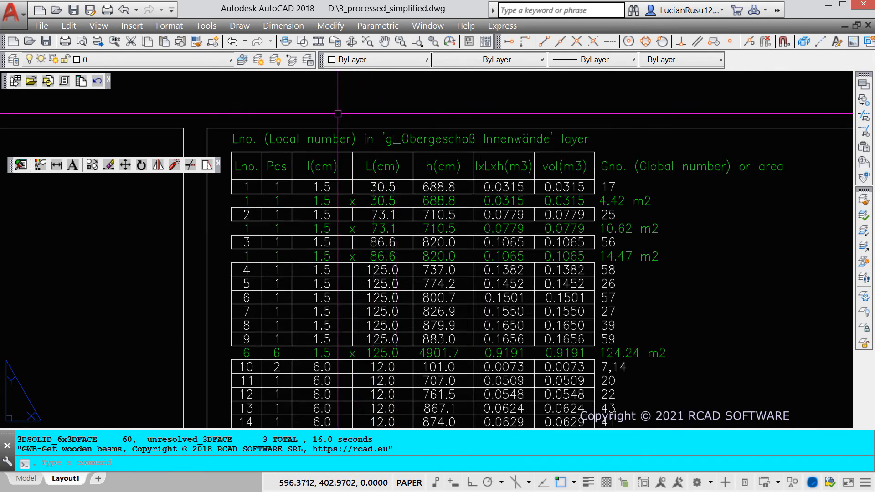
scroll(305, 124, down, 6)
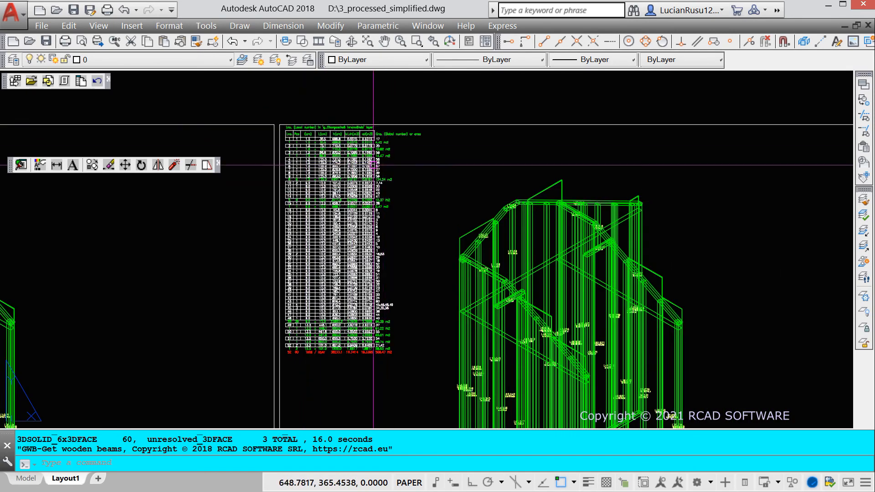
scroll(364, 155, down, 3)
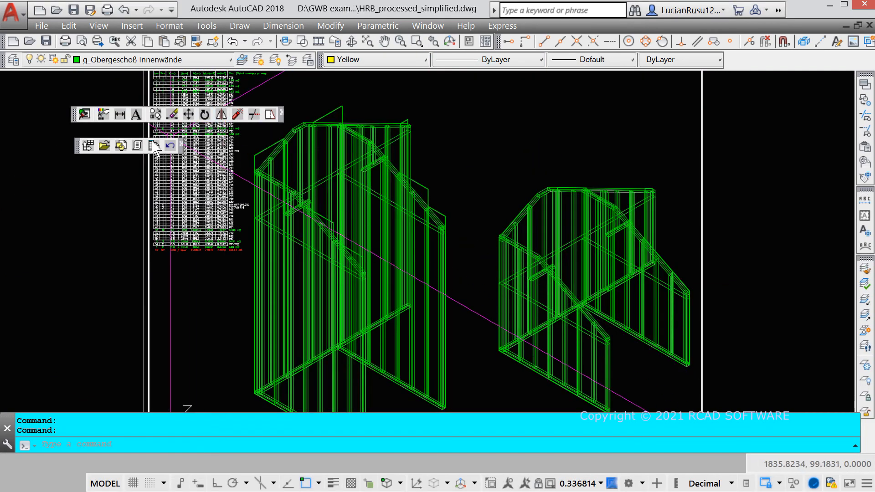
In HRB_processed_simplified.dwg, add a bodies library entry named example and assign the stretched wall body to it.
click(104, 146)
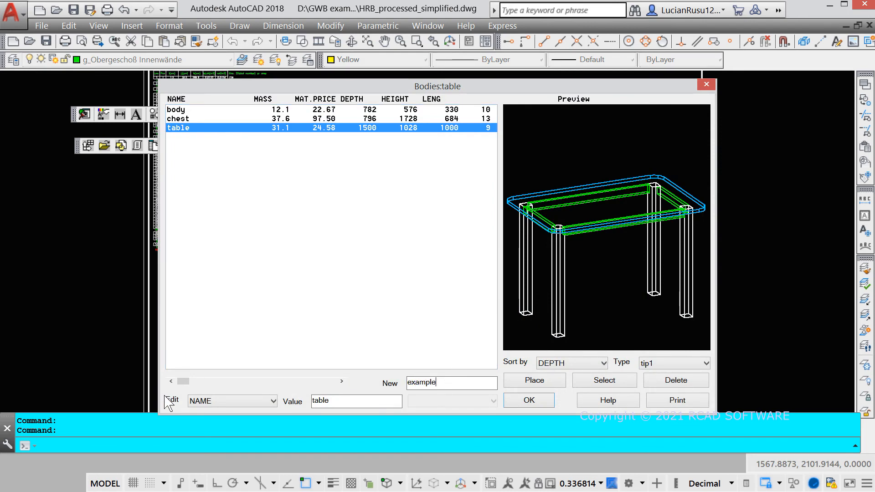
key(Return)
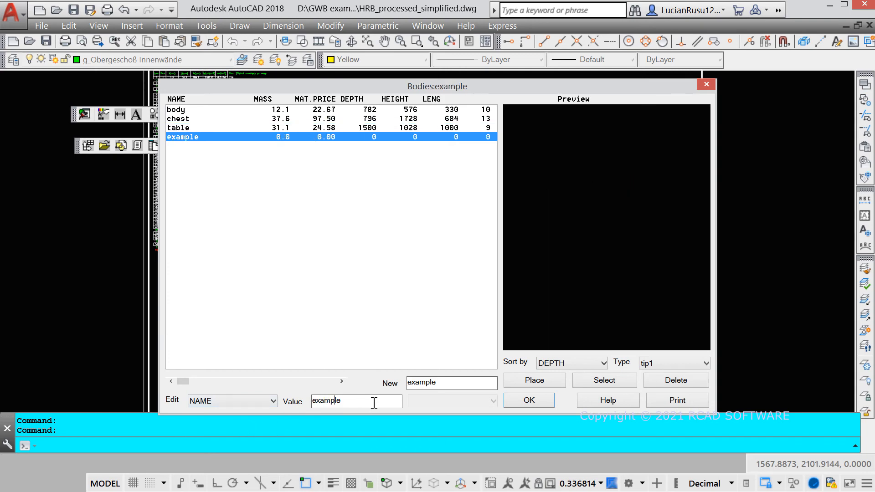
click(604, 380)
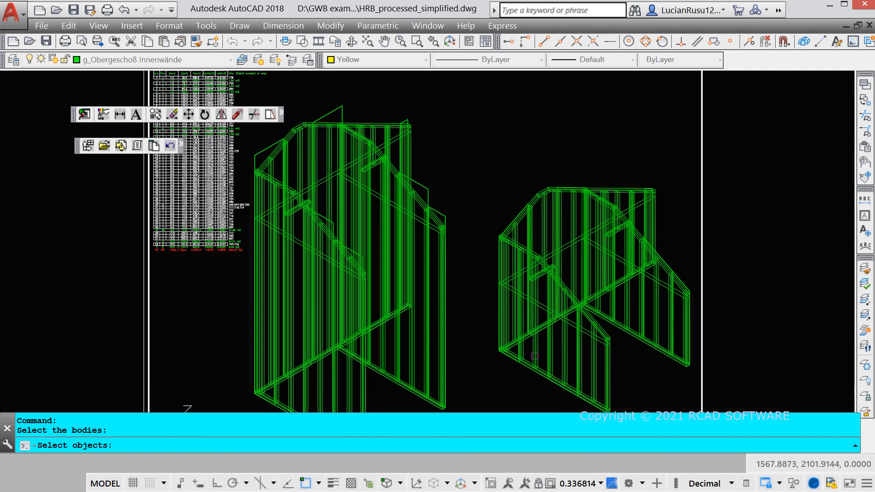
click(442, 262)
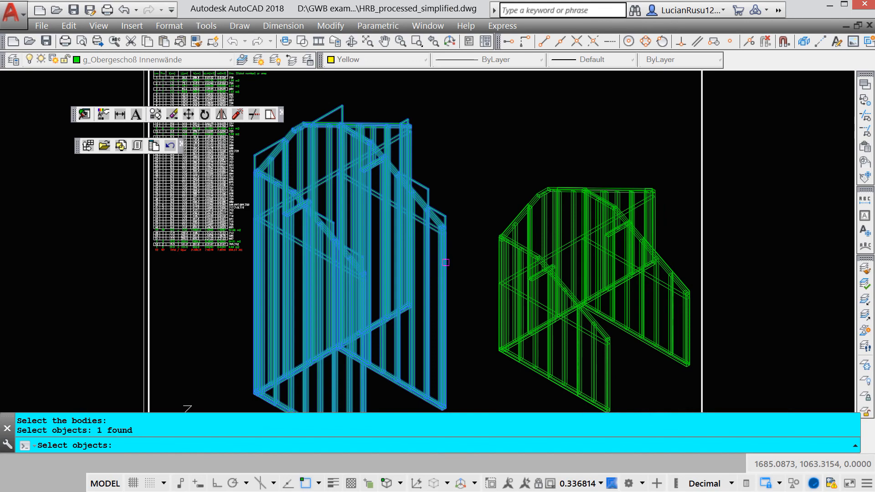
key(Return)
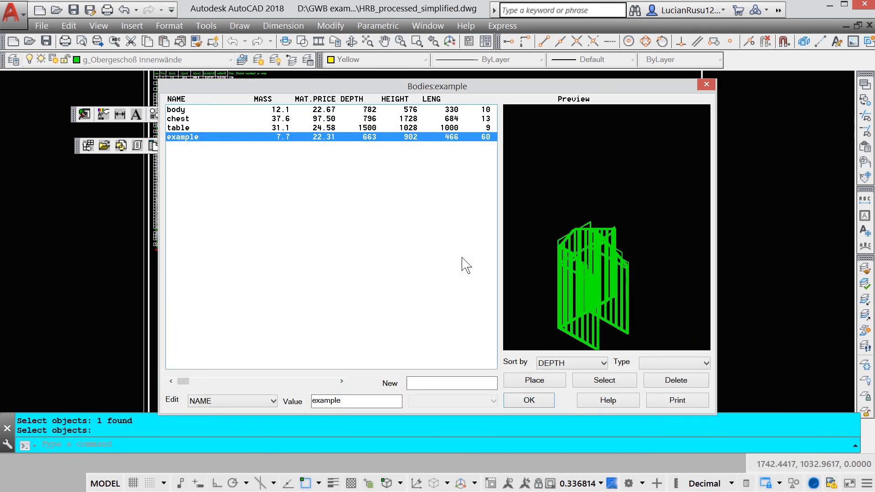
Place the example body in the empty area beyond the two existing walls, picking its insertion point and rotation angle freehand.
click(533, 380)
scroll(483, 246, down, 5)
middle_drag(504, 222, 404, 294)
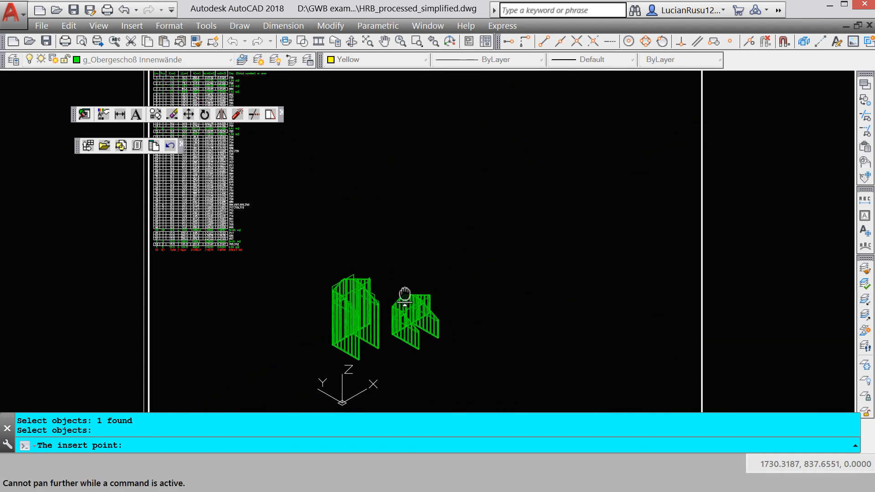
click(541, 290)
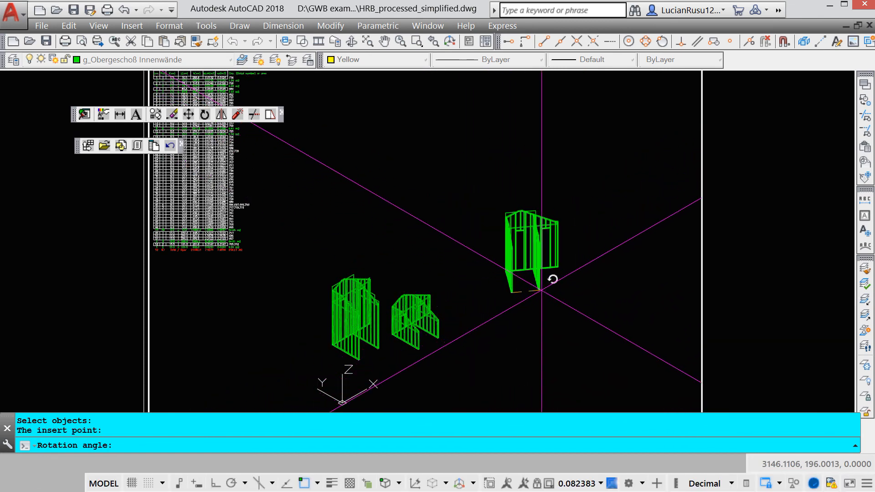
click(552, 279)
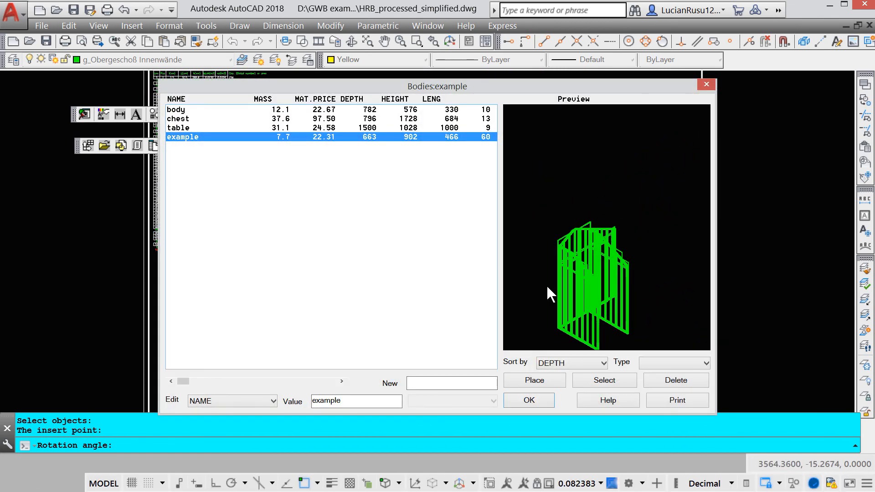
Preview the table, chest and body entries in the bodies library.
click(191, 129)
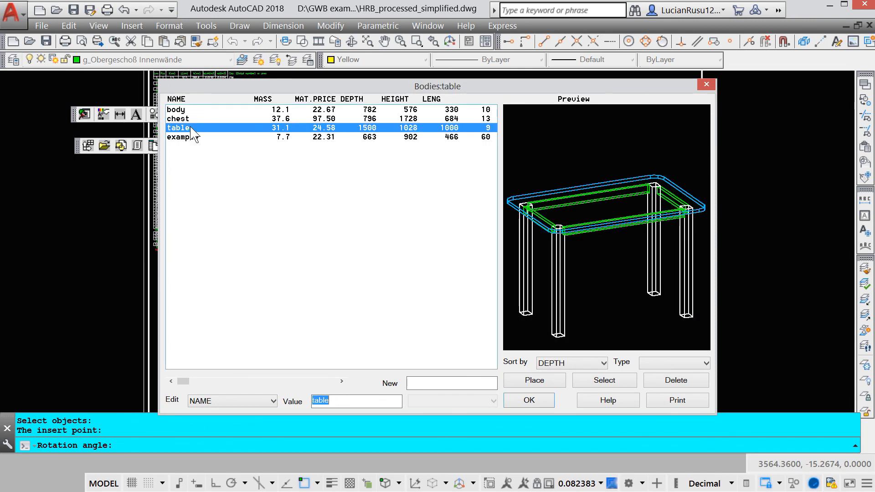
click(183, 119)
click(184, 110)
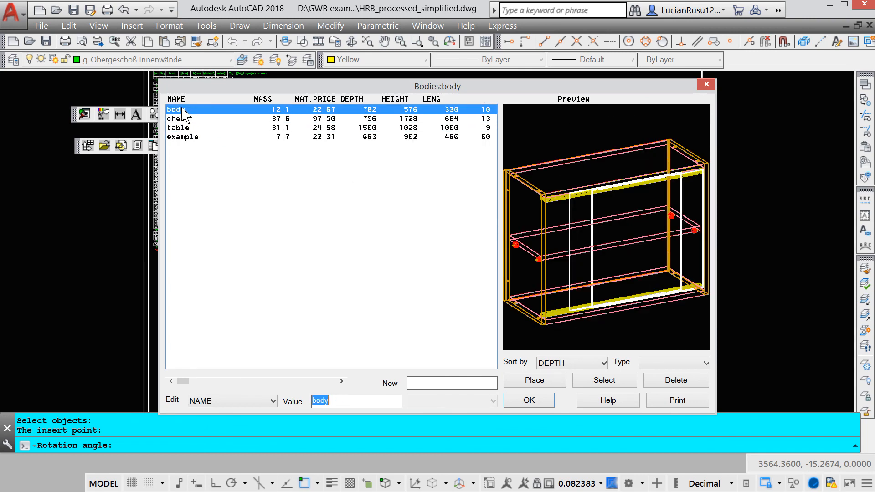